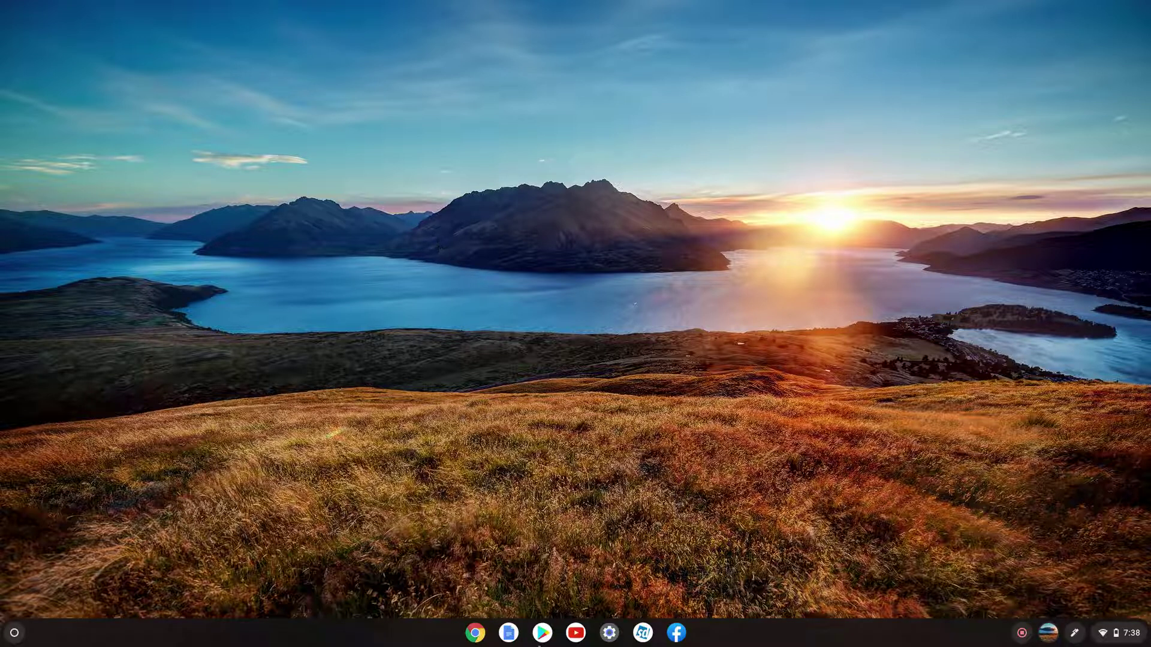
Search 'rome history' in a new Chrome window to reach the Wikipedia History of Rome article
left_click(475, 634)
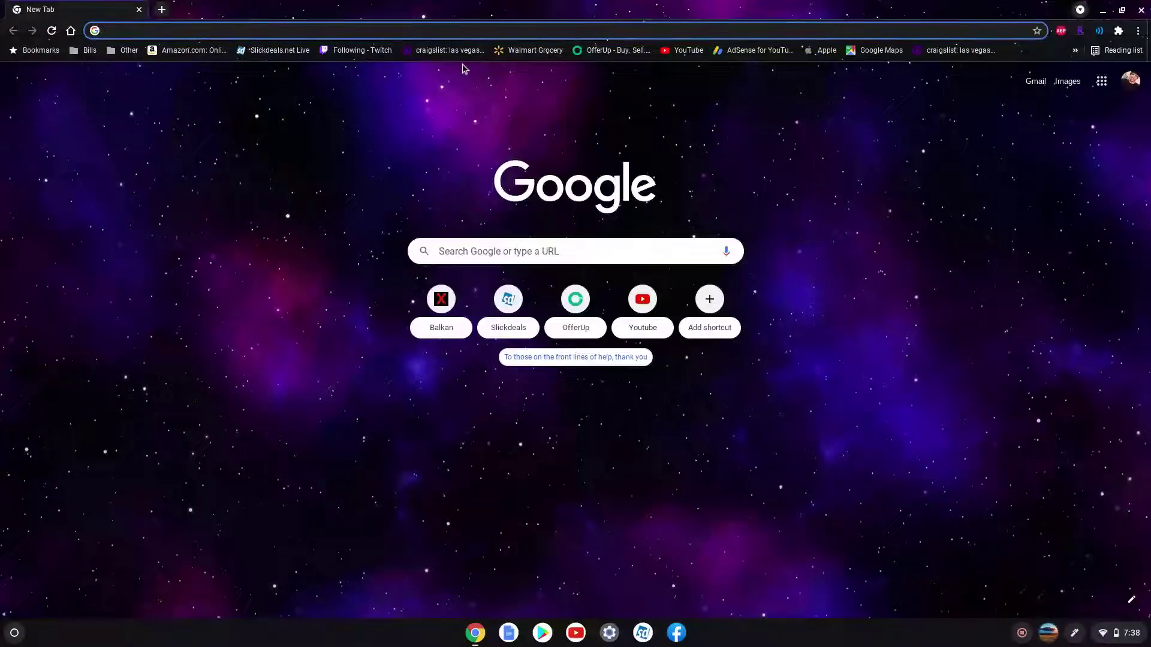
type("rome h")
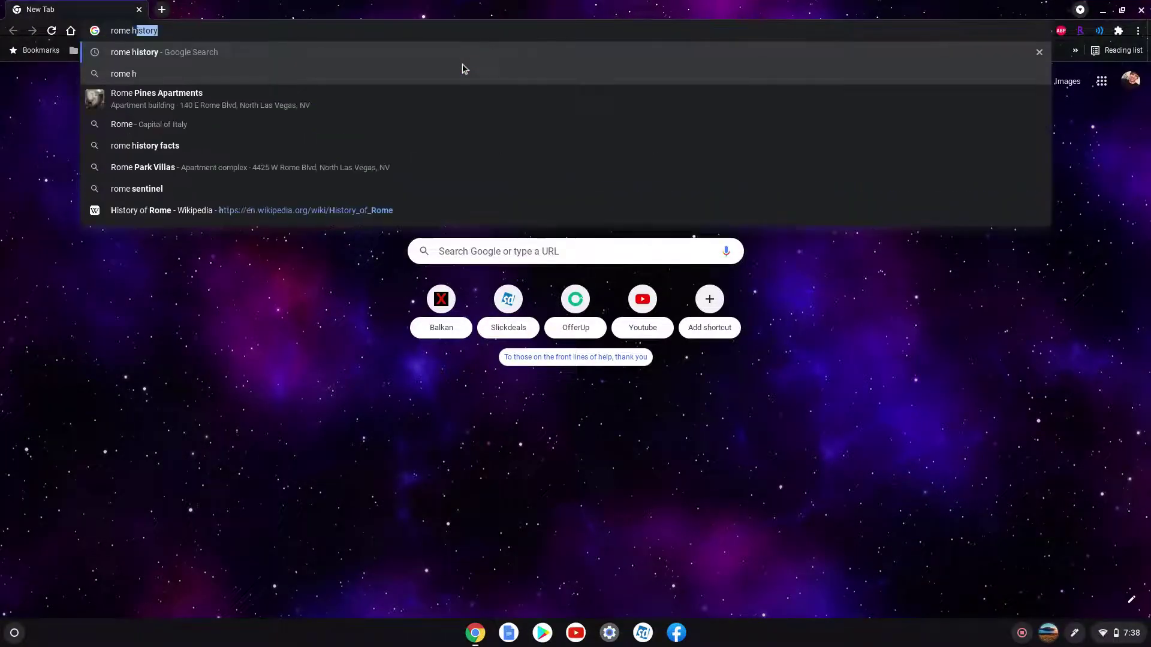
type("istory")
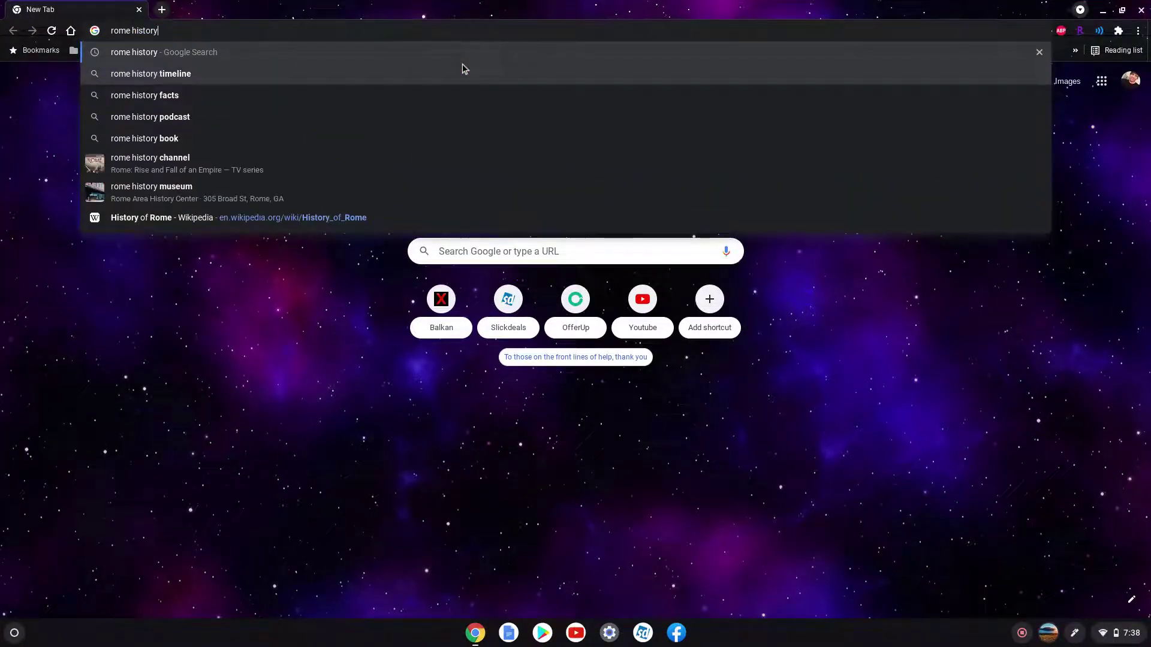
key("Return")
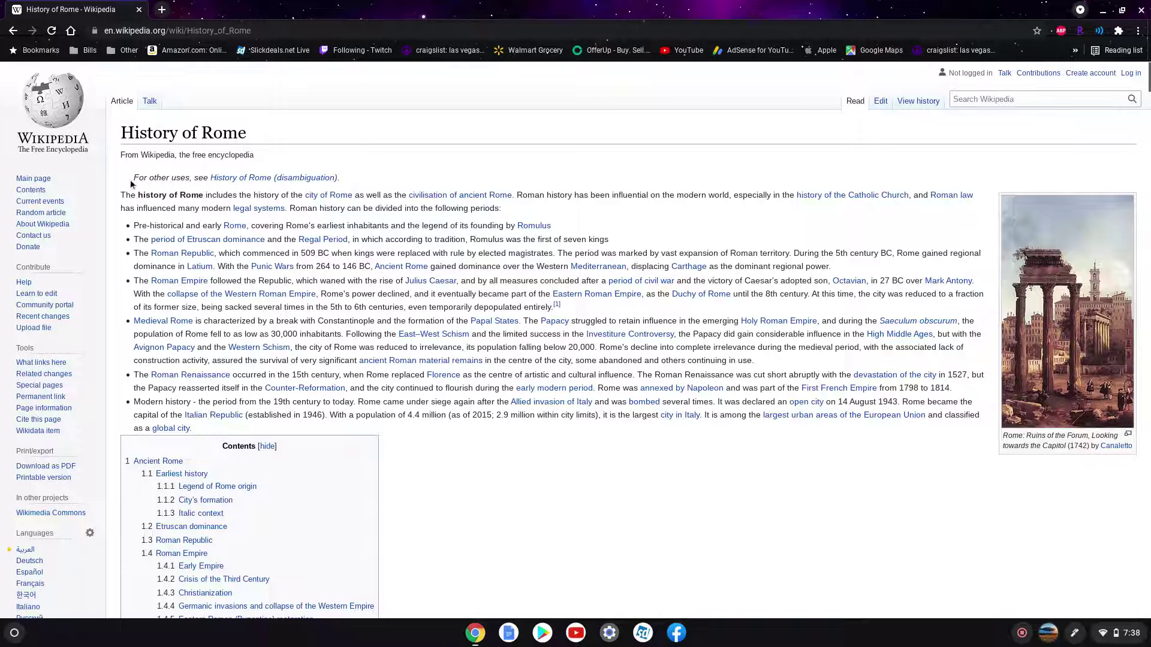
Copy the article's introduction paragraph and its first four period bullets
left_click_drag(121, 192, 552, 317)
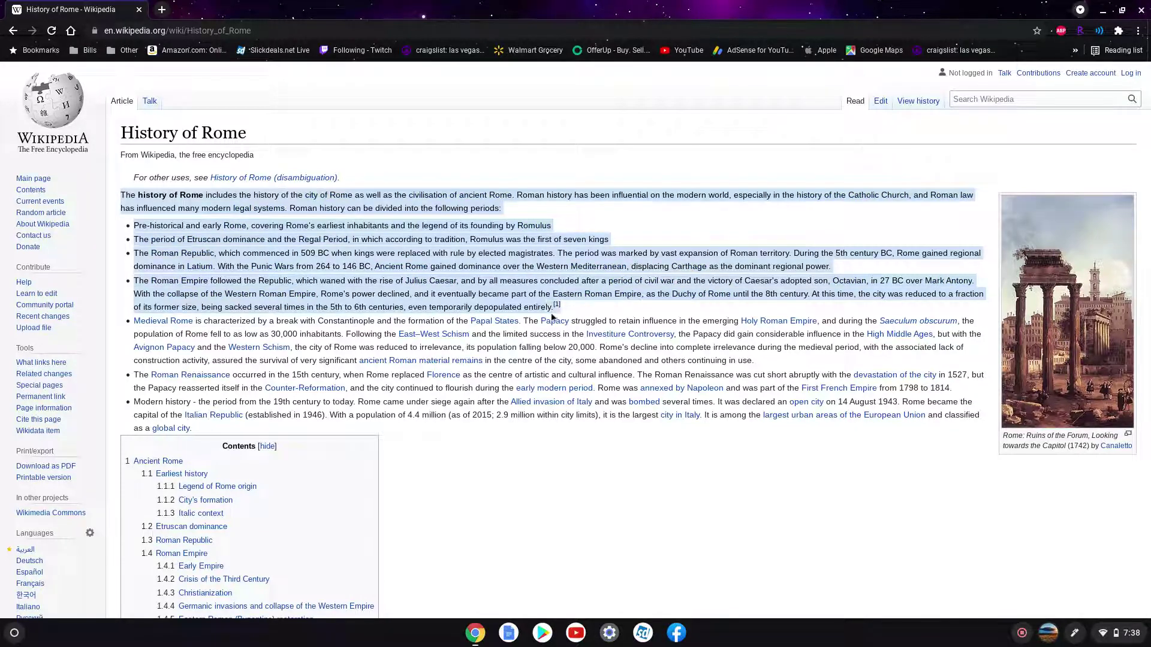
right_click(533, 282)
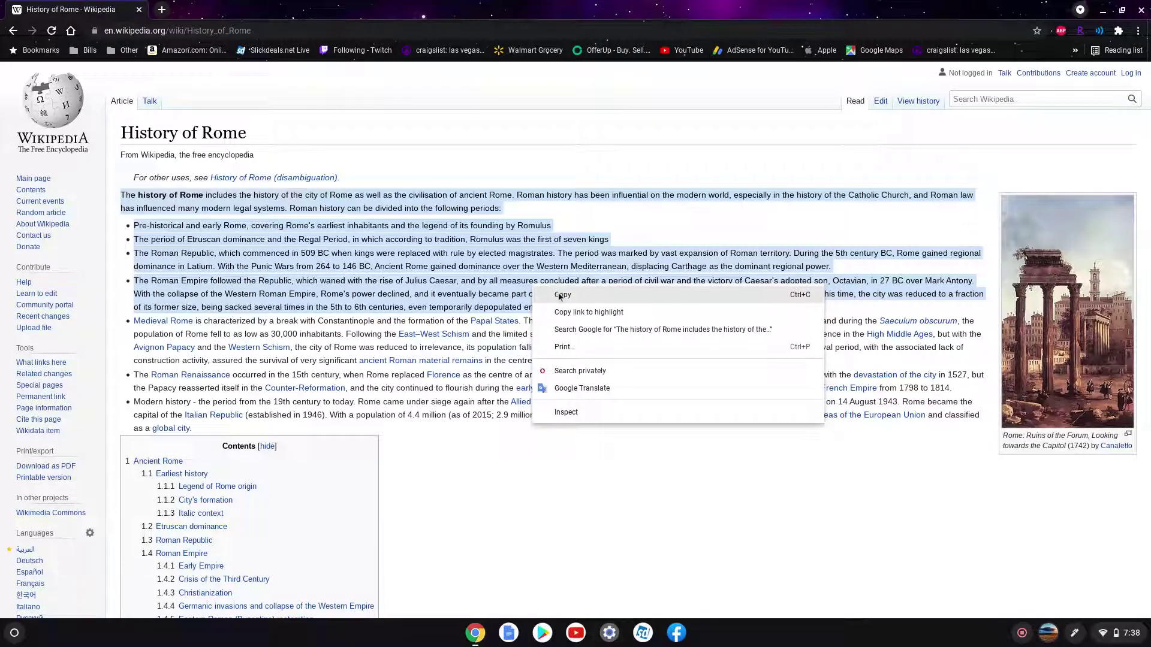
left_click(559, 296)
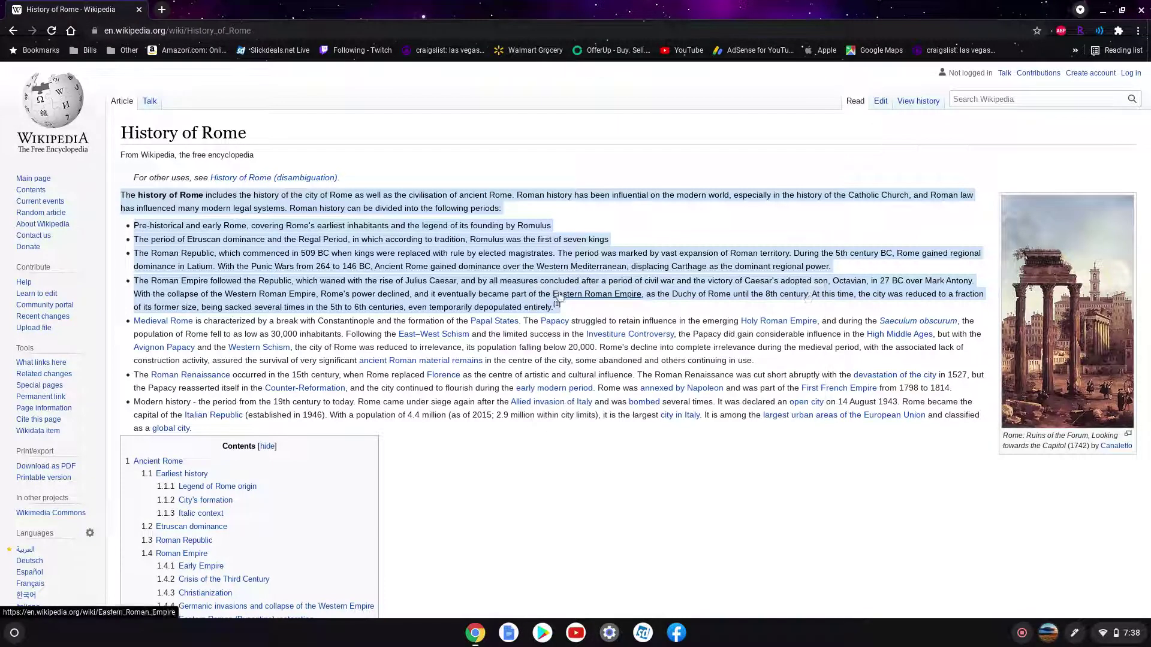
Copy the Forum ruins painting image
right_click(1067, 331)
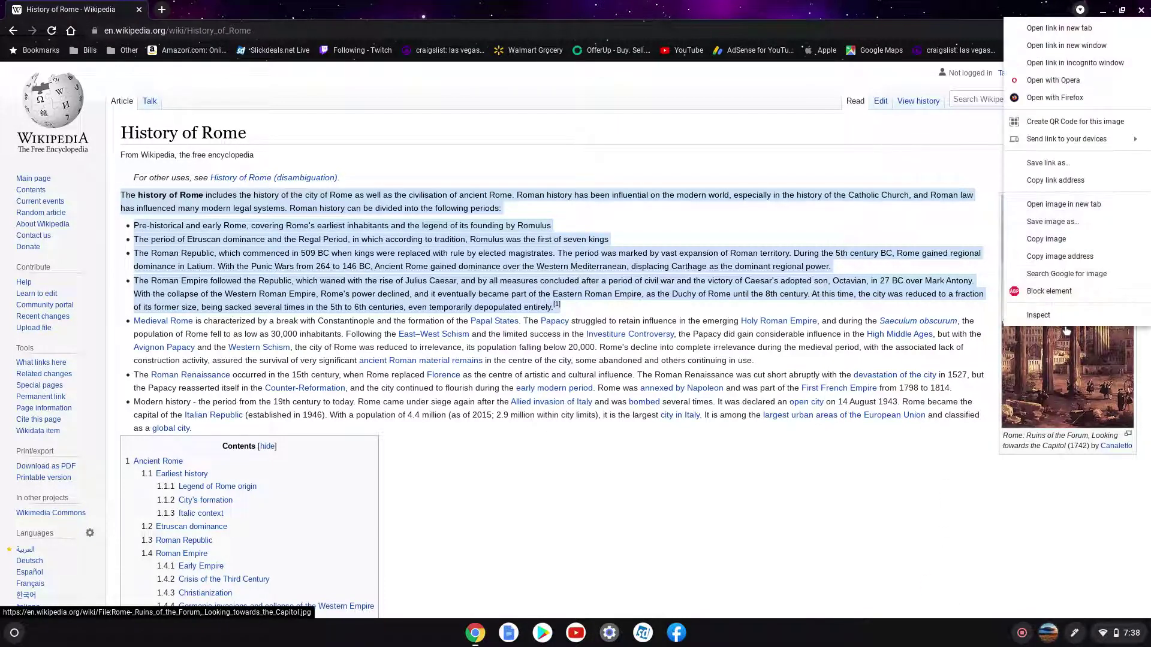
left_click(1065, 241)
scroll(771, 441, "down", 13)
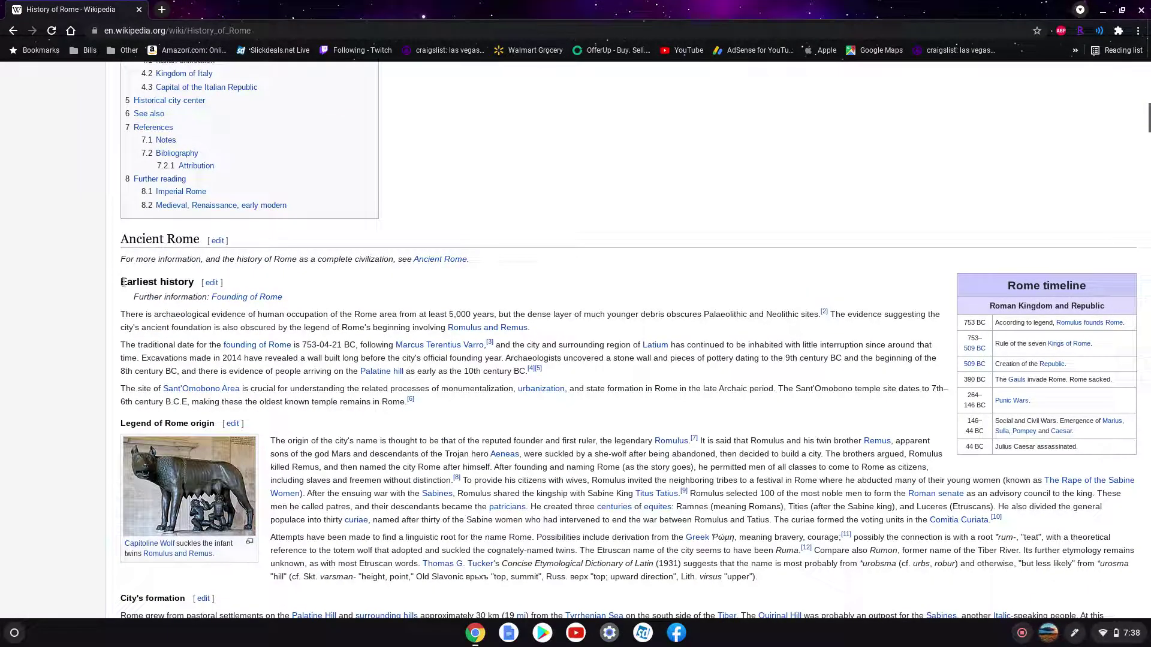
Copy the Earliest history paragraphs
left_click_drag(124, 282, 423, 383)
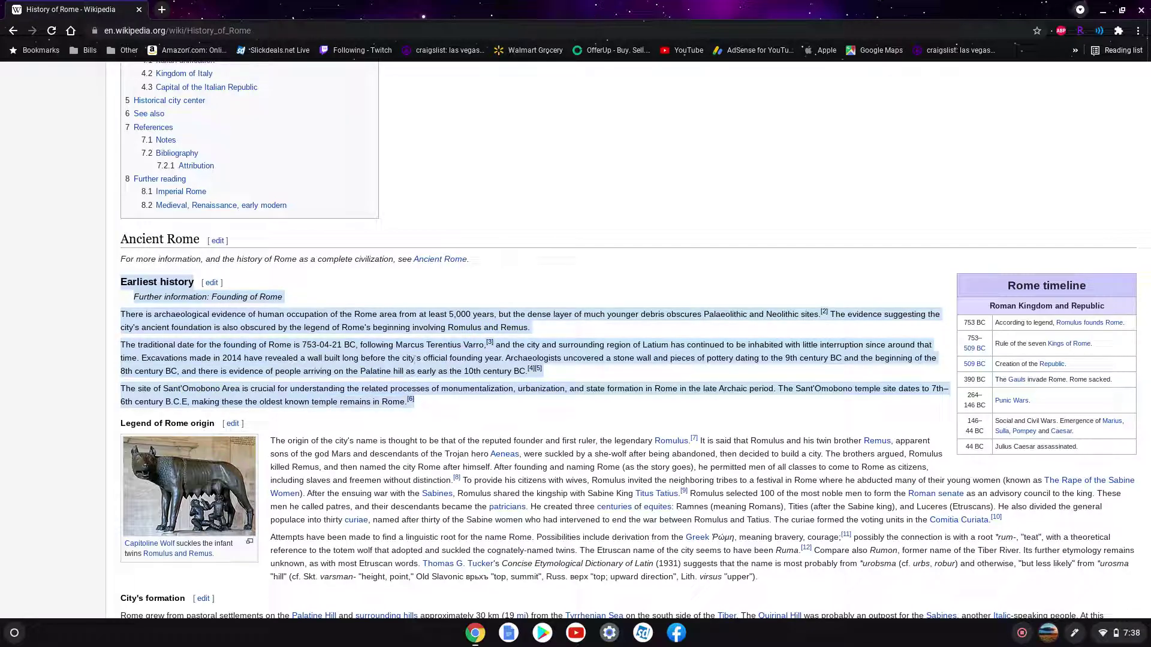
right_click(414, 358)
left_click(429, 373)
scroll(428, 370, "down", 10)
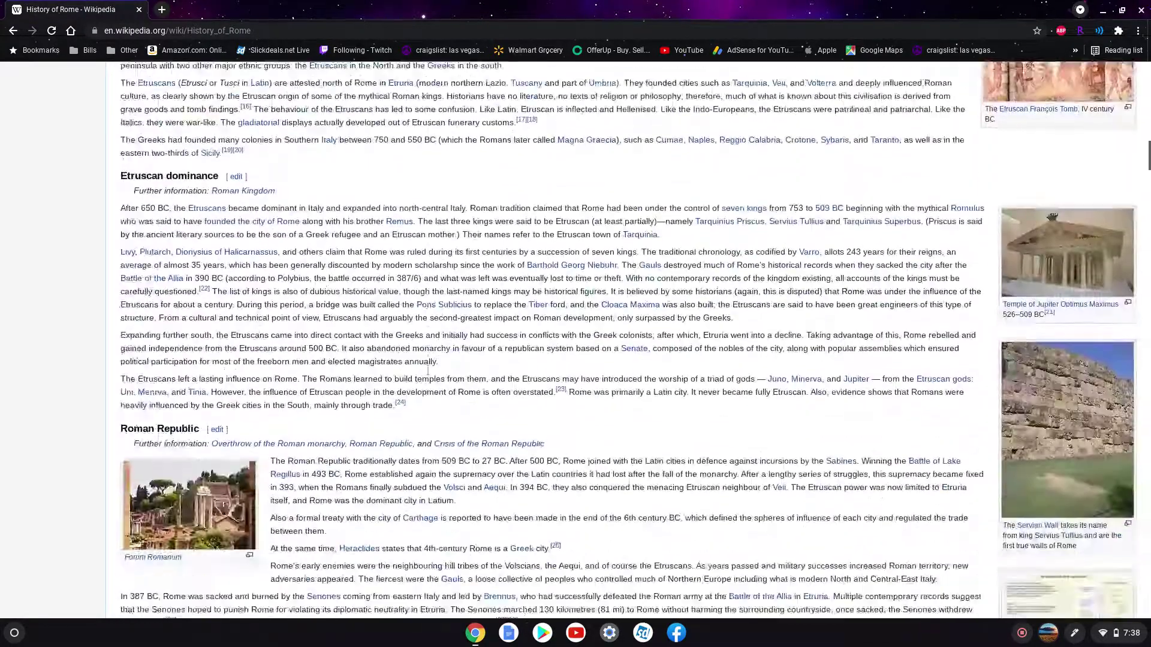
scroll(428, 371, "down", 5)
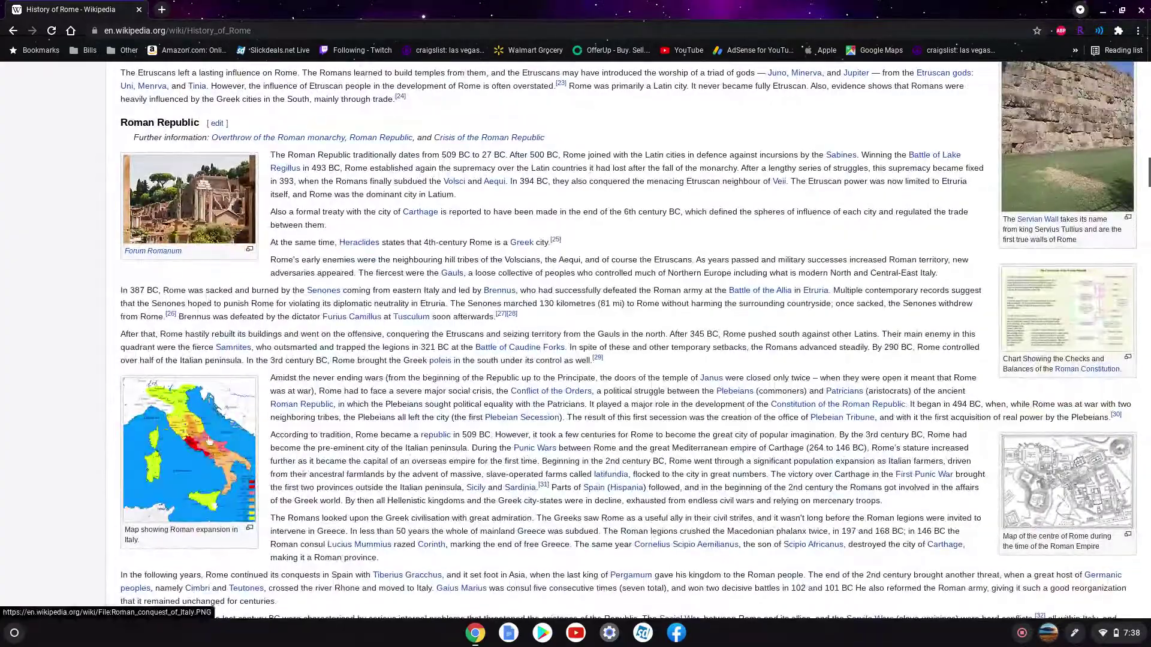
Copy the Roman expansion map of Italy image
right_click(209, 442)
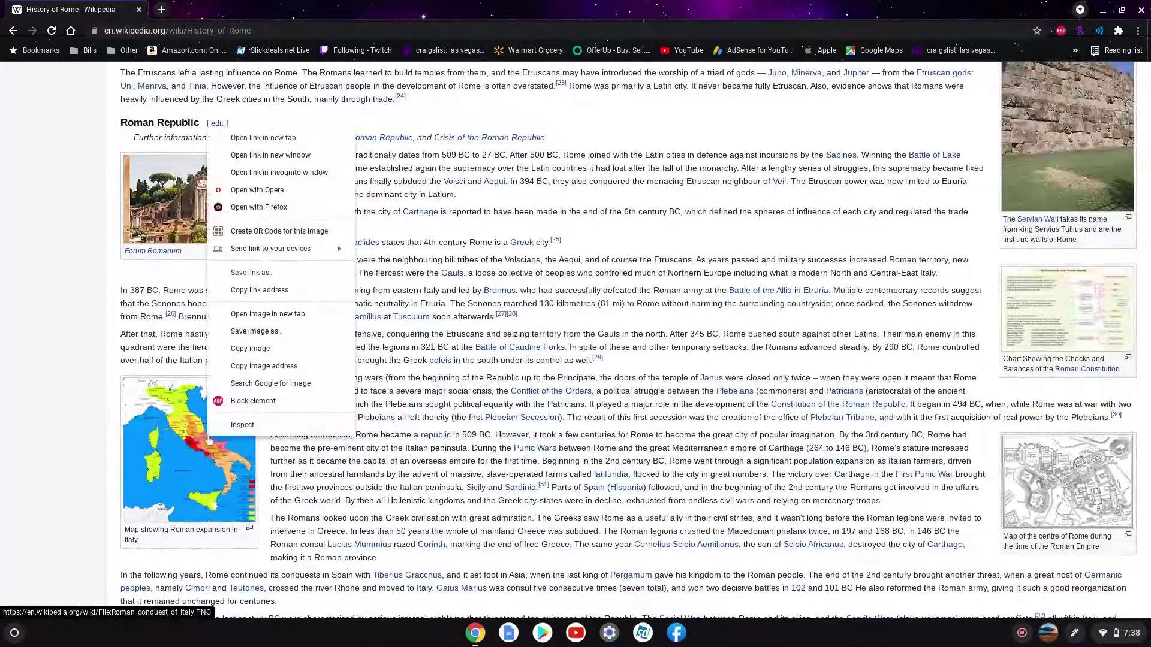
left_click(275, 349)
scroll(477, 477, "down", 20)
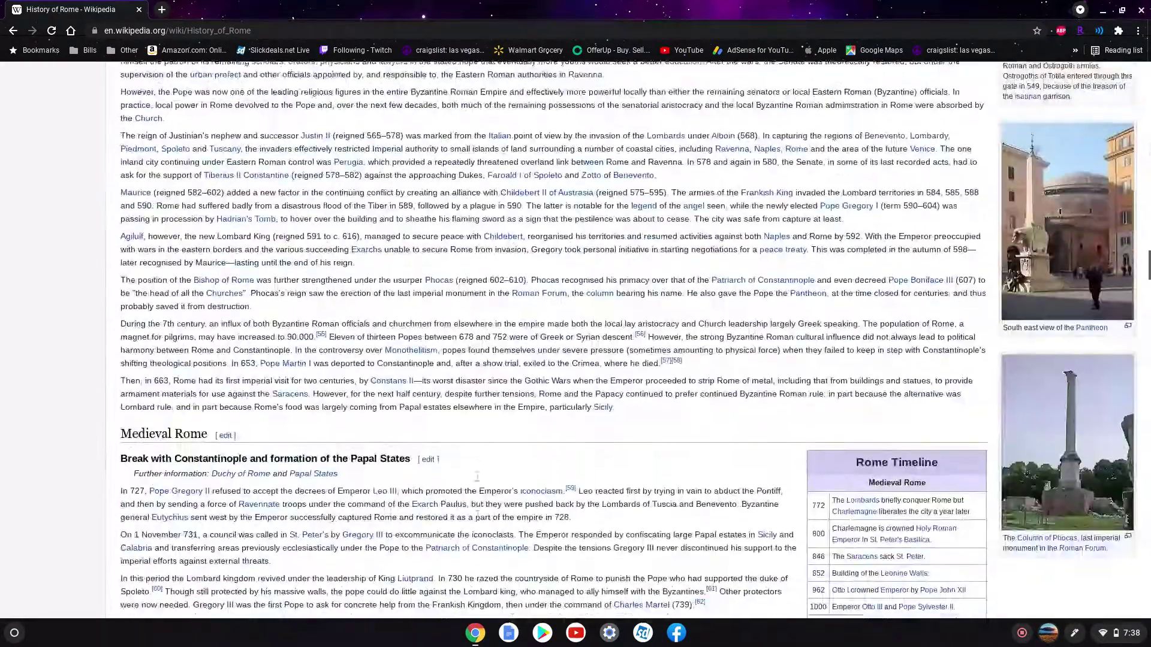
scroll(476, 477, "down", 2)
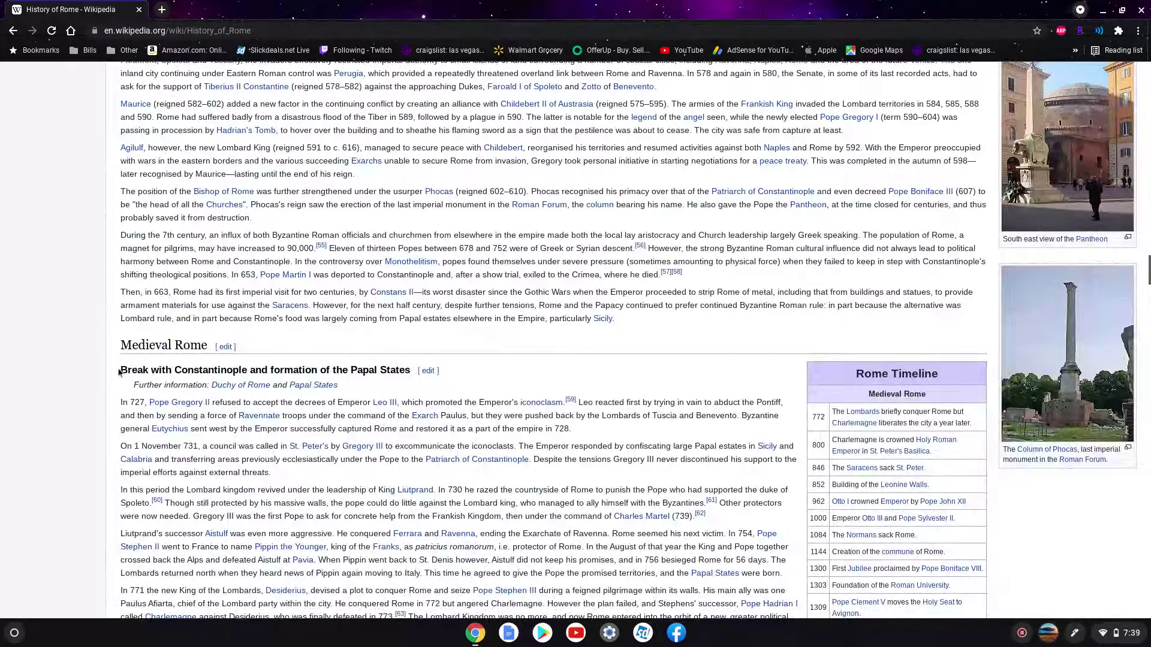
Copy the Papal States heading and its first paragraph
left_click_drag(119, 373, 613, 437)
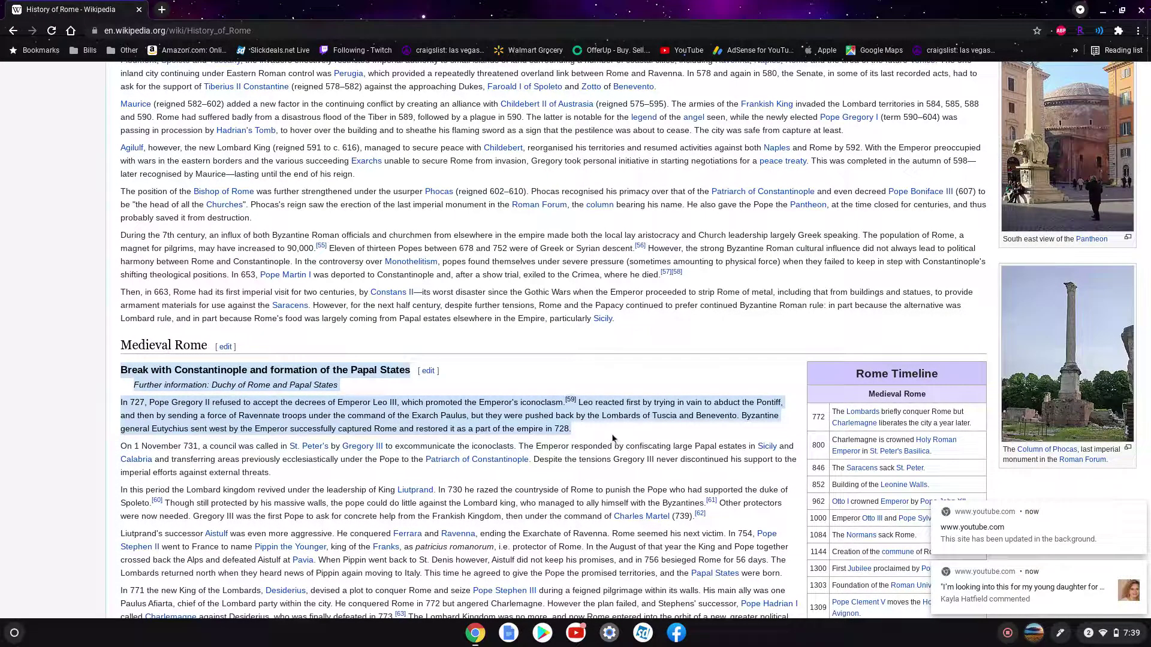
right_click(545, 416)
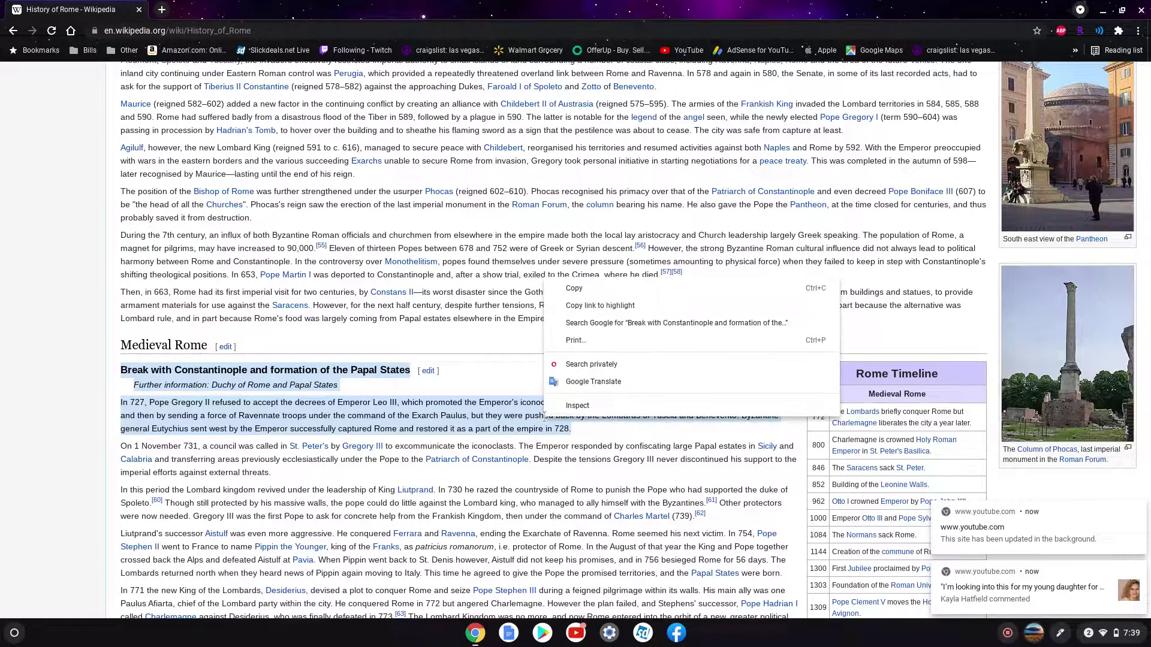
left_click(600, 288)
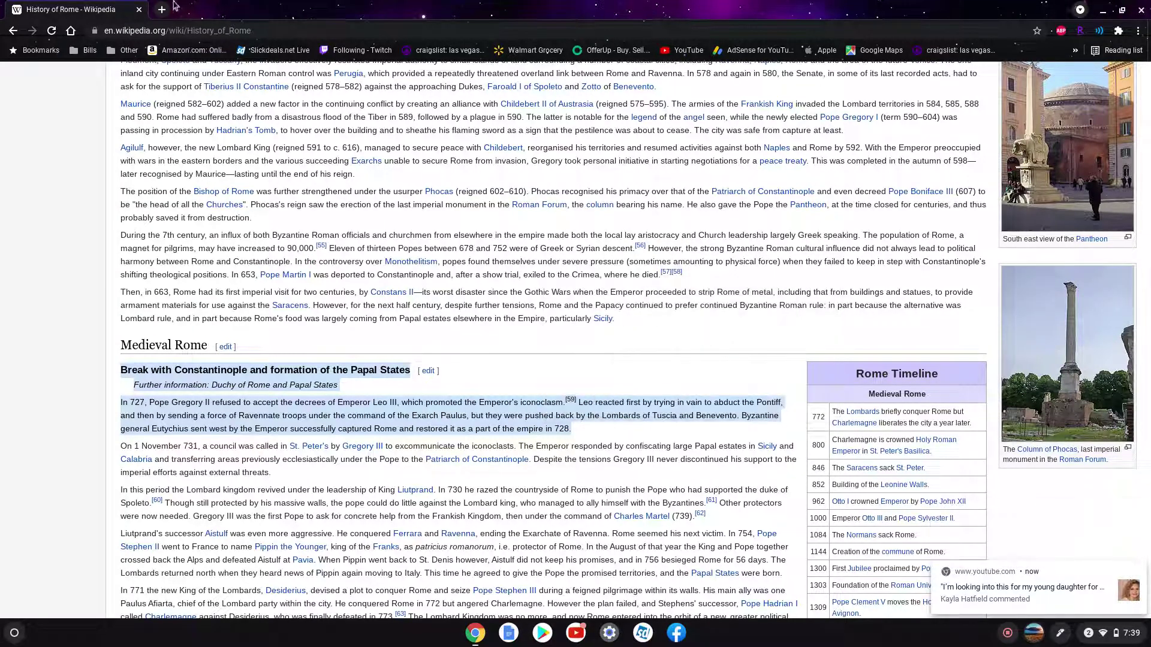
Create a new blank Google Docs document from the ChromeOS launcher
key("super")
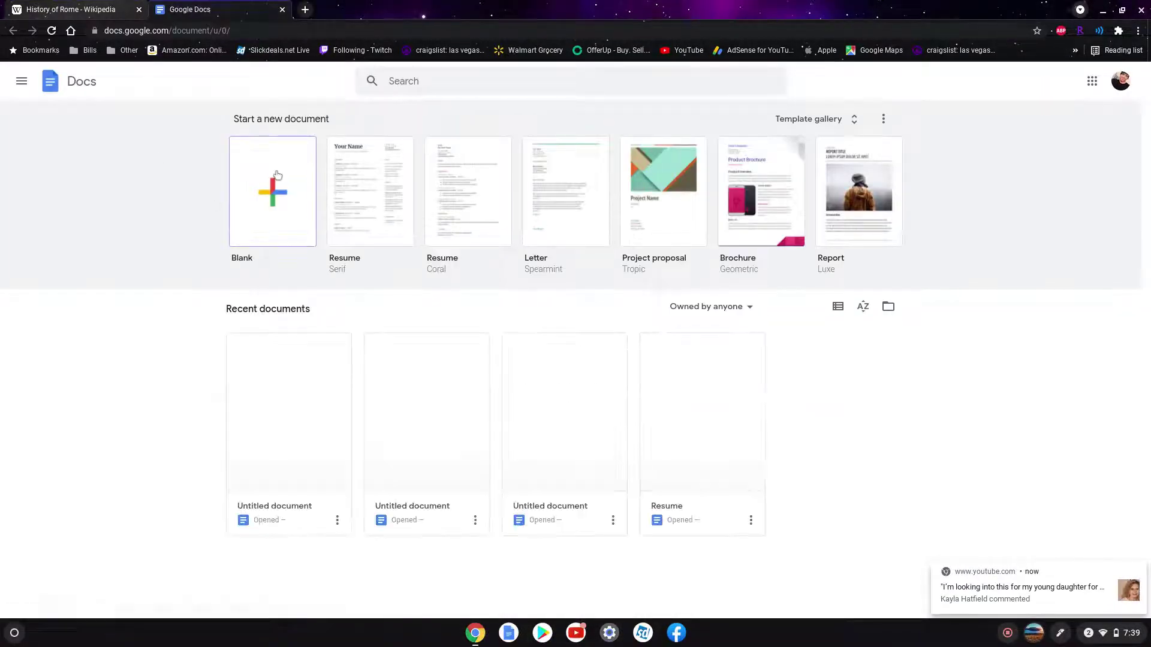
left_click(277, 175)
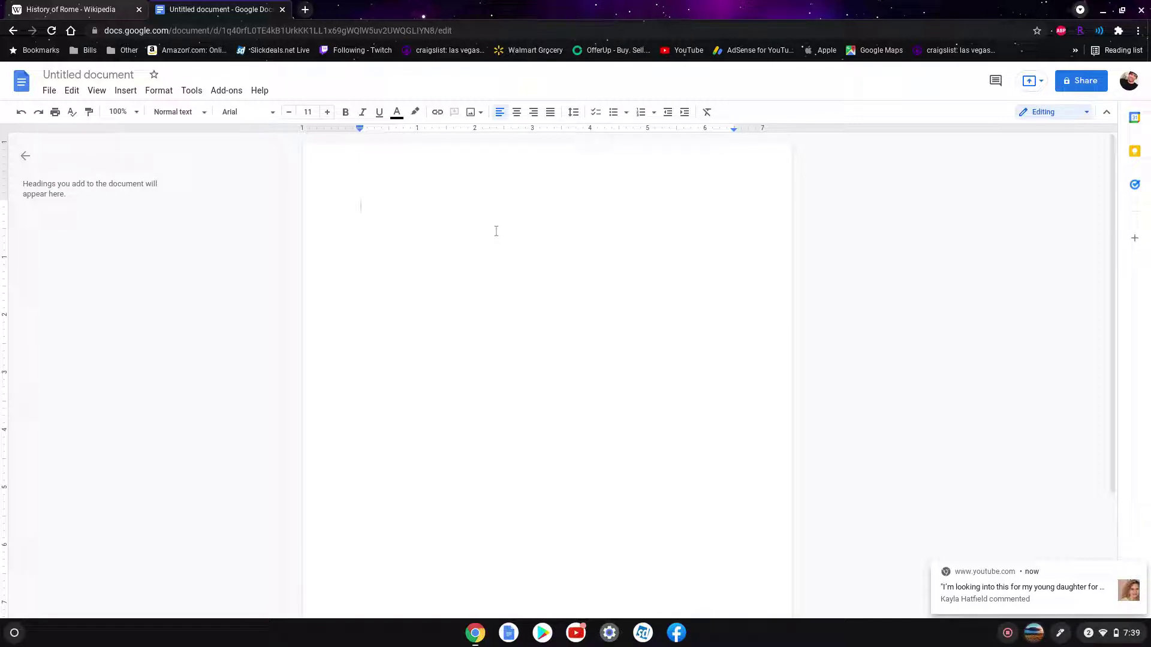
Paste the Papal States heading and paragraph from clipboard history, followed by a new line
key("super+v")
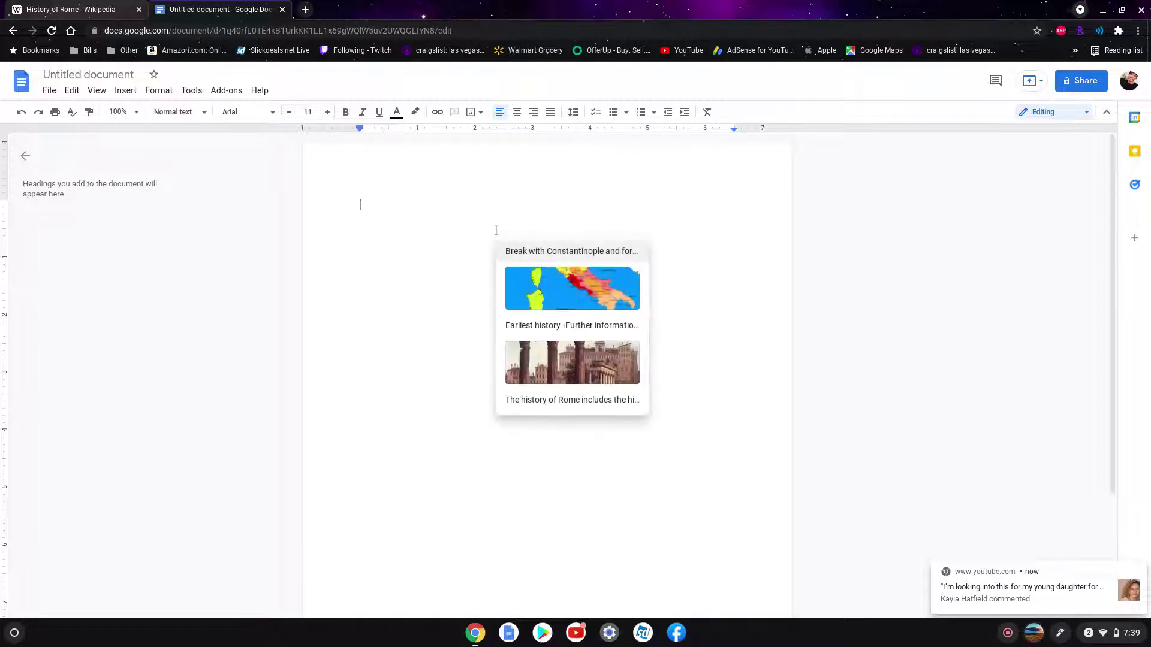
left_click(566, 257)
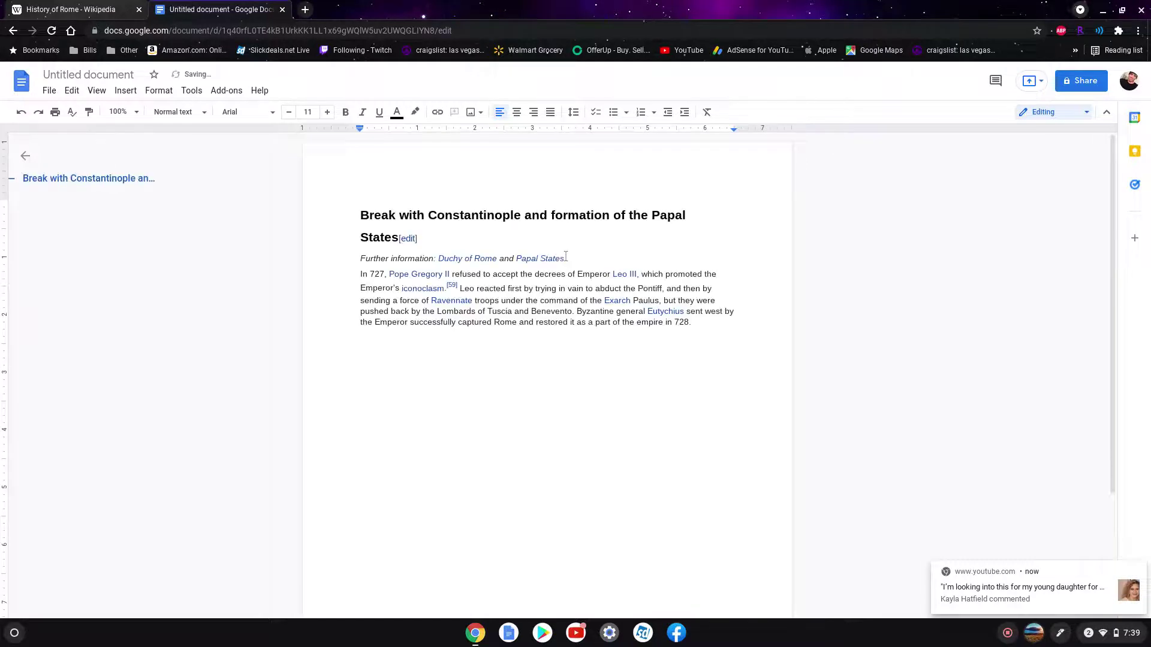
key("Return")
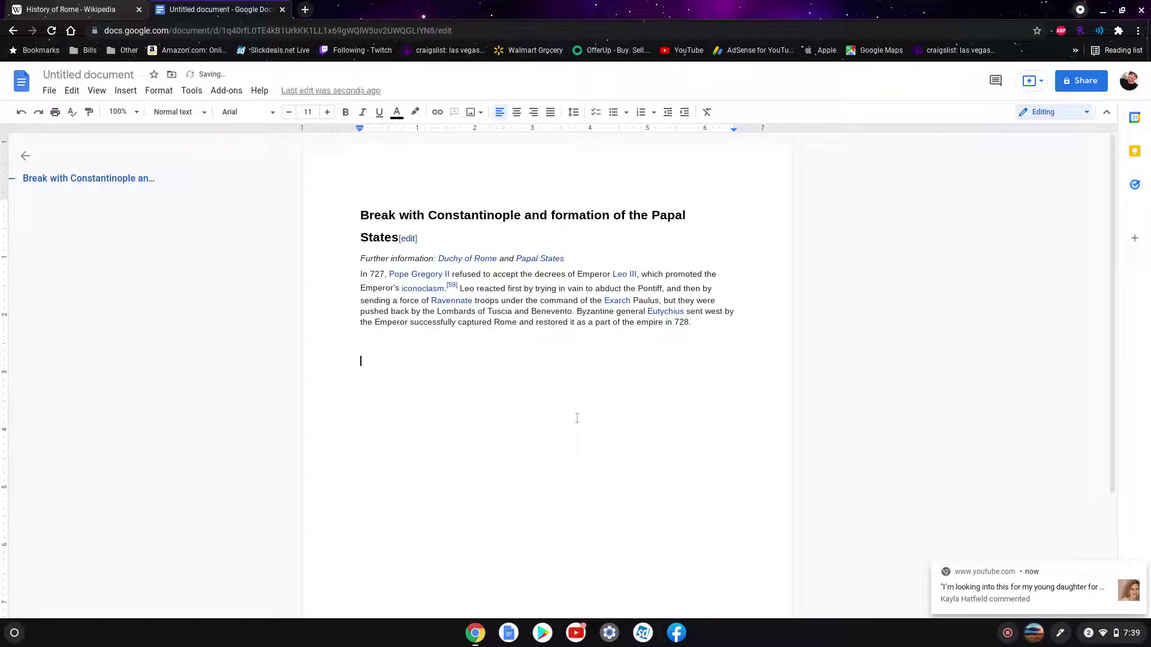
Paste the map of Italy from clipboard history on its own line
key("super+v")
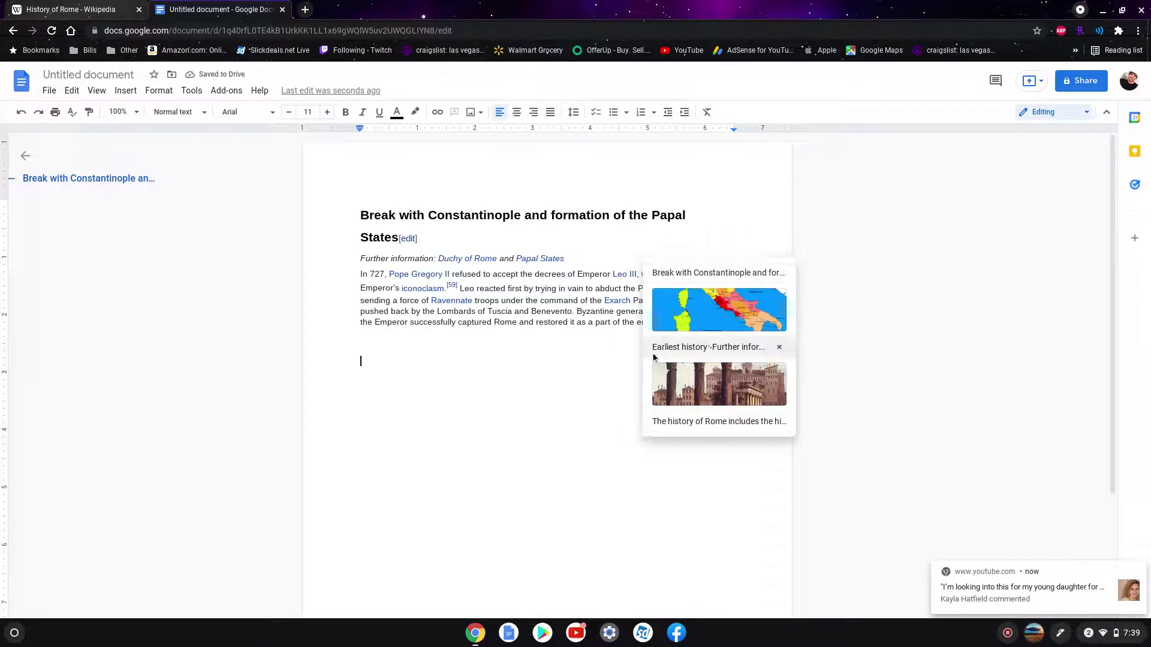
left_click(687, 319)
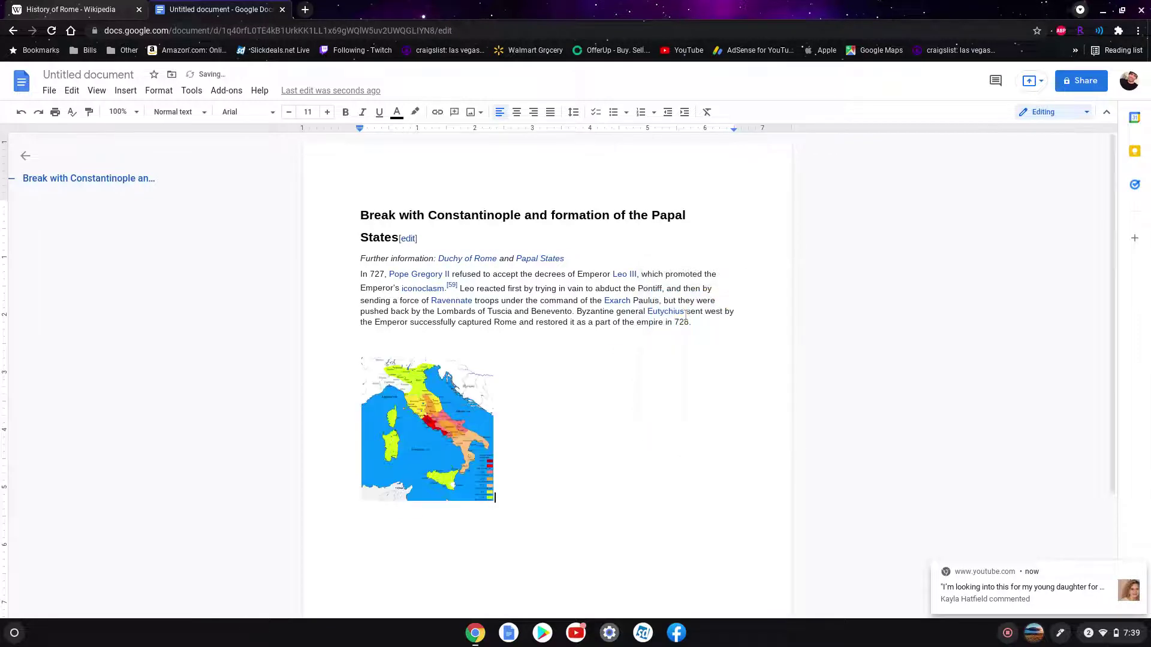
key("Return")
key("super+v")
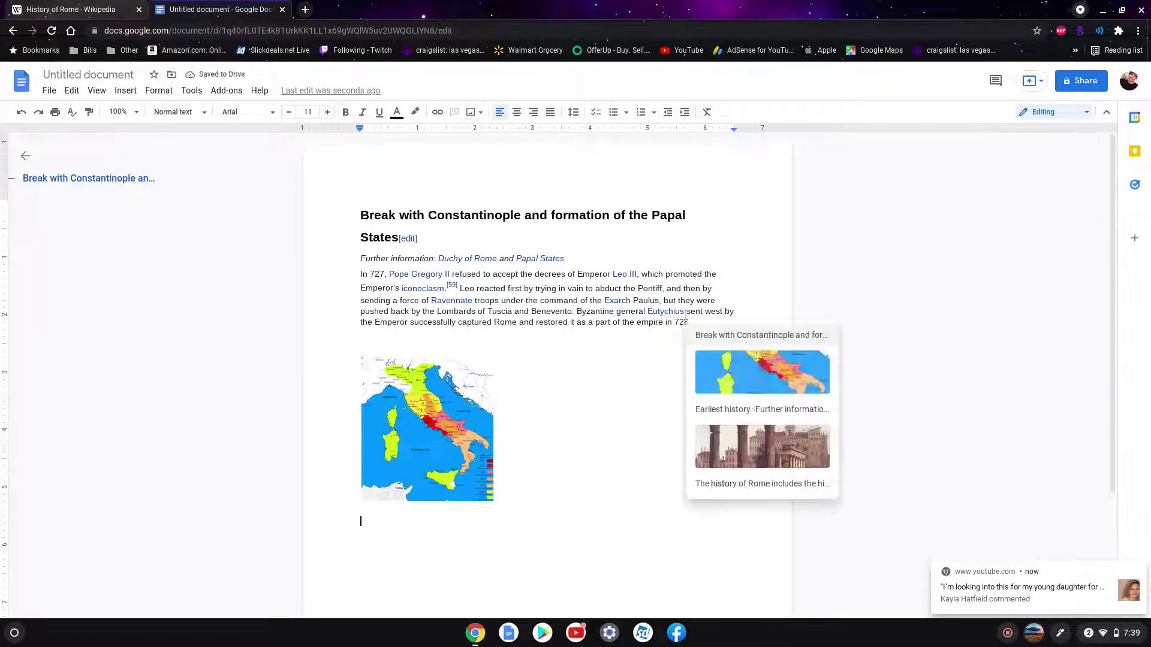
Paste the Earliest history section and the Roman ruins painting below the map
left_click(745, 413)
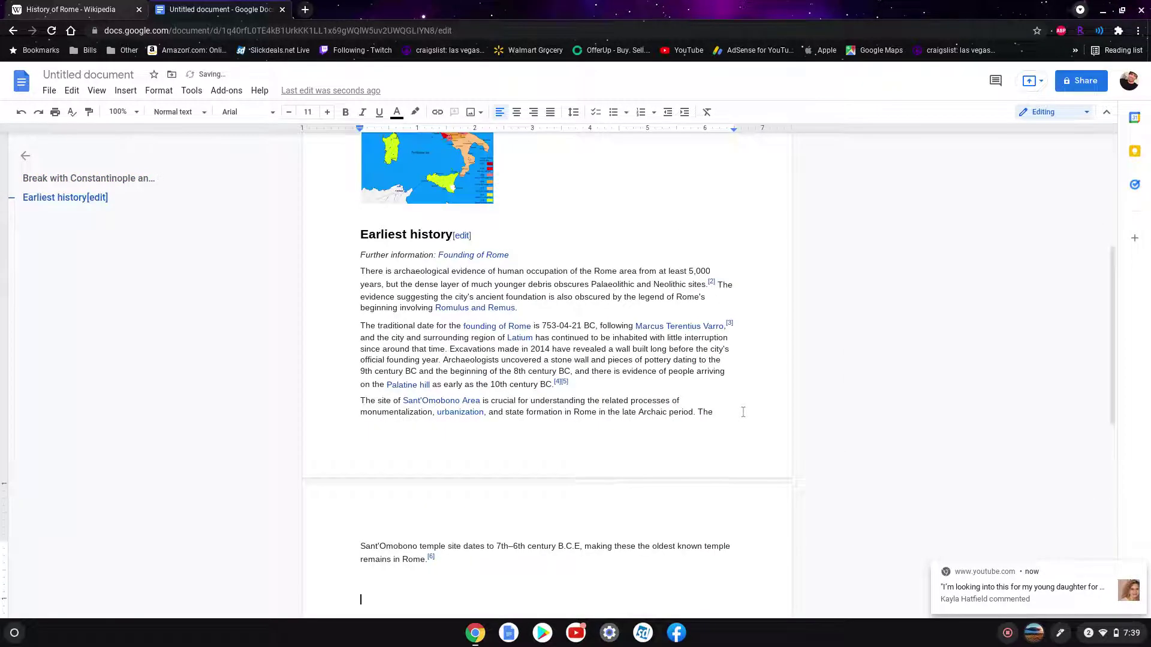
key("super+v")
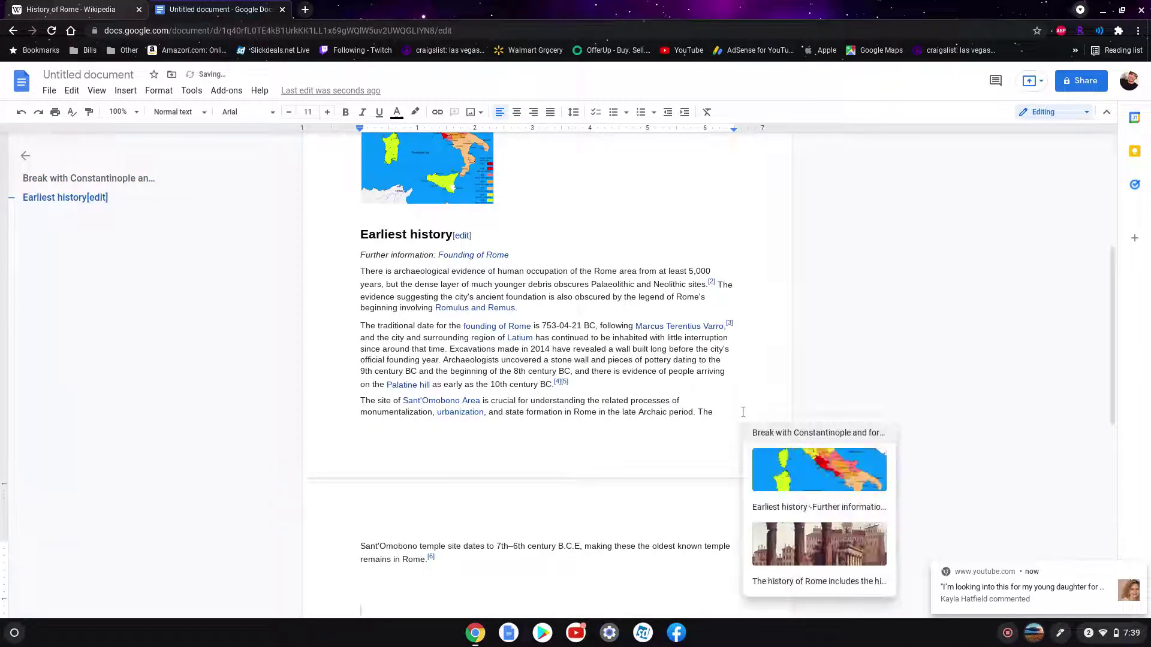
left_click(800, 559)
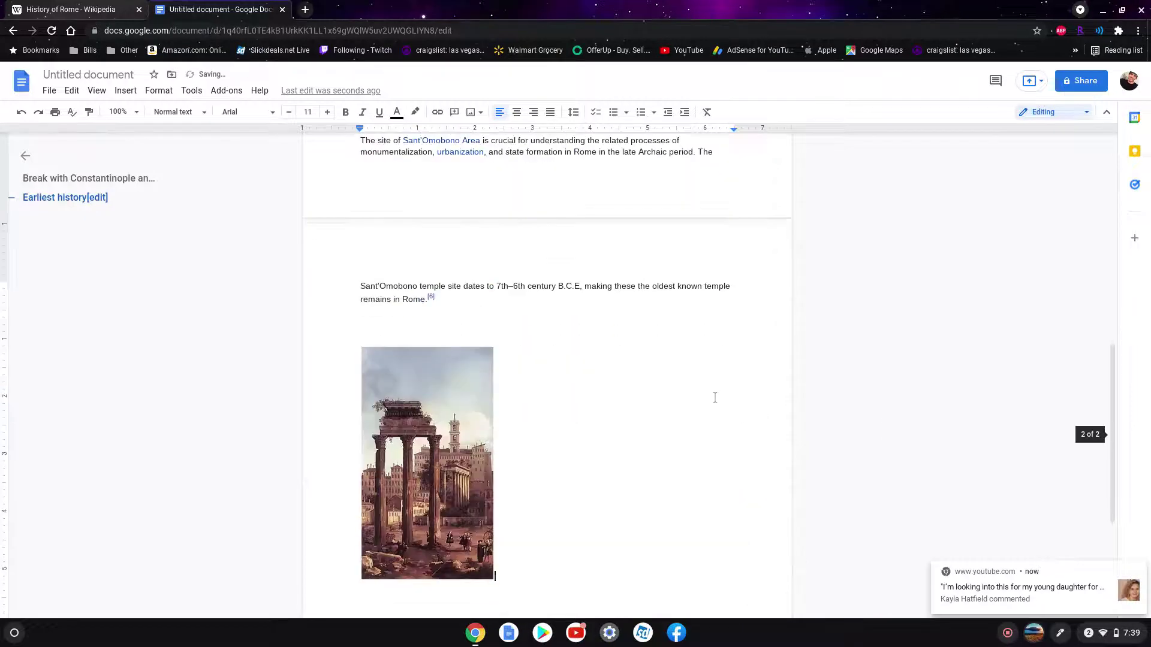
Paste the History of Rome introduction text on a new line below the ruins painting
left_click(68, 5)
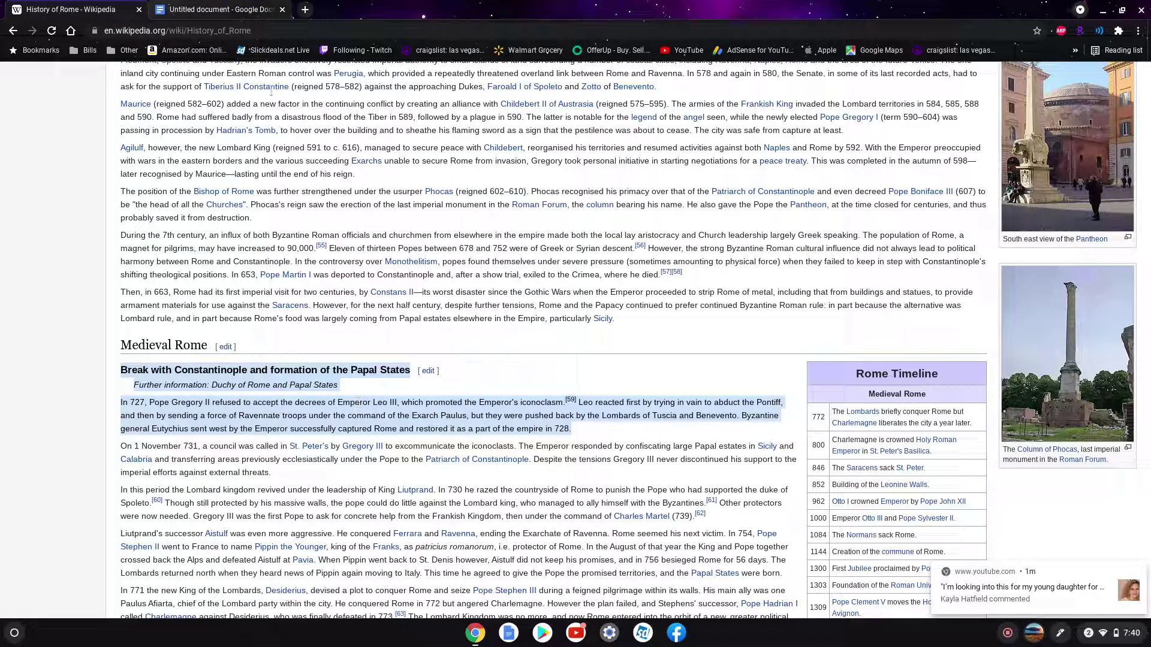
left_click(196, 9)
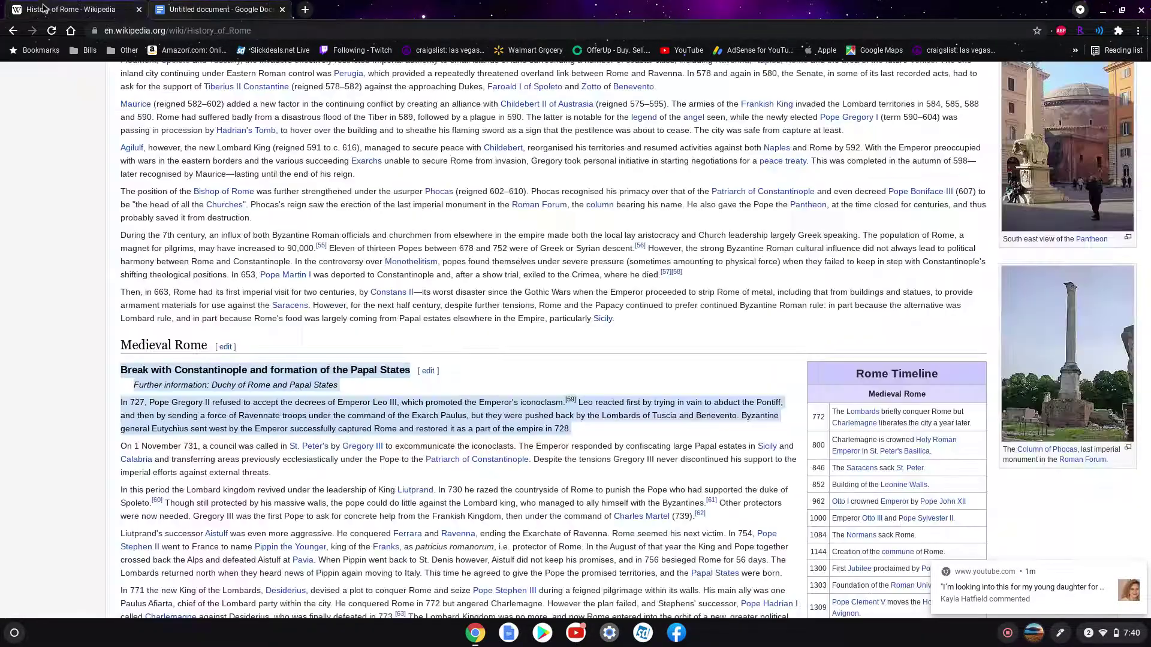
left_click(45, 7)
left_click(246, 9)
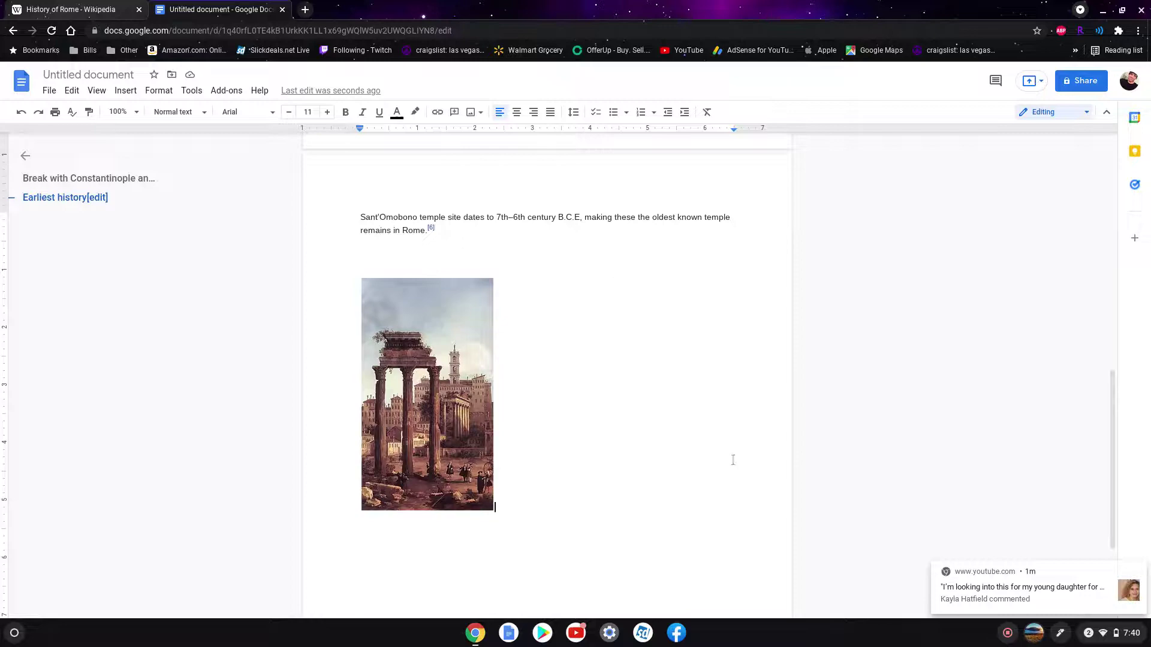
scroll(732, 460, "down", 3)
key("Return")
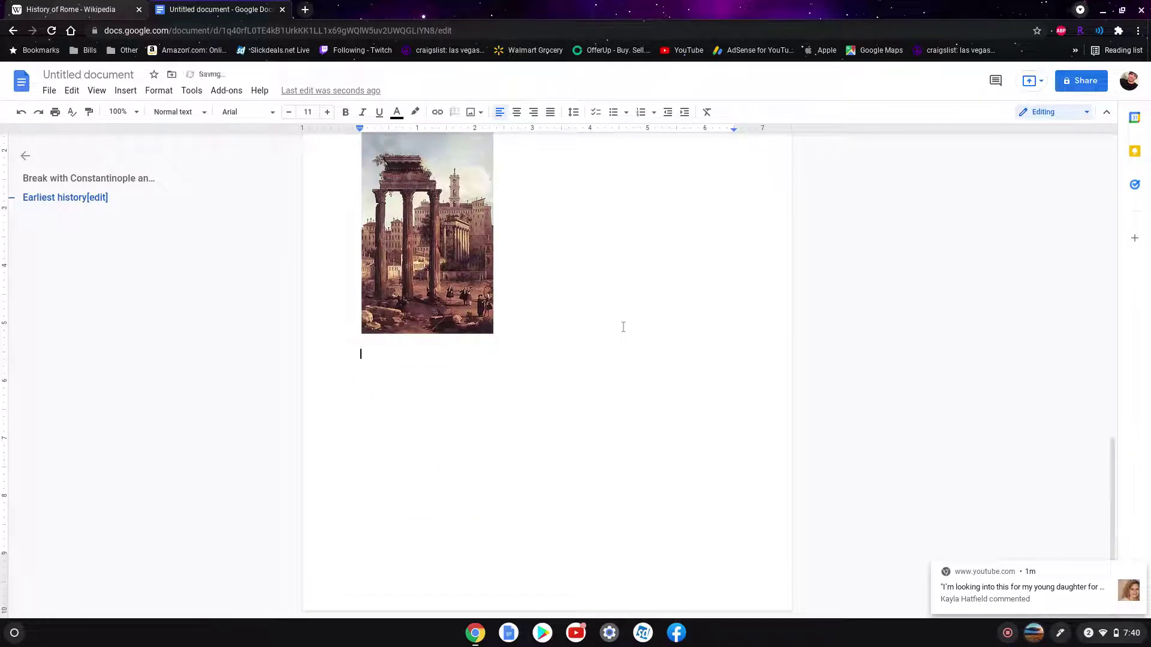
key("super+v")
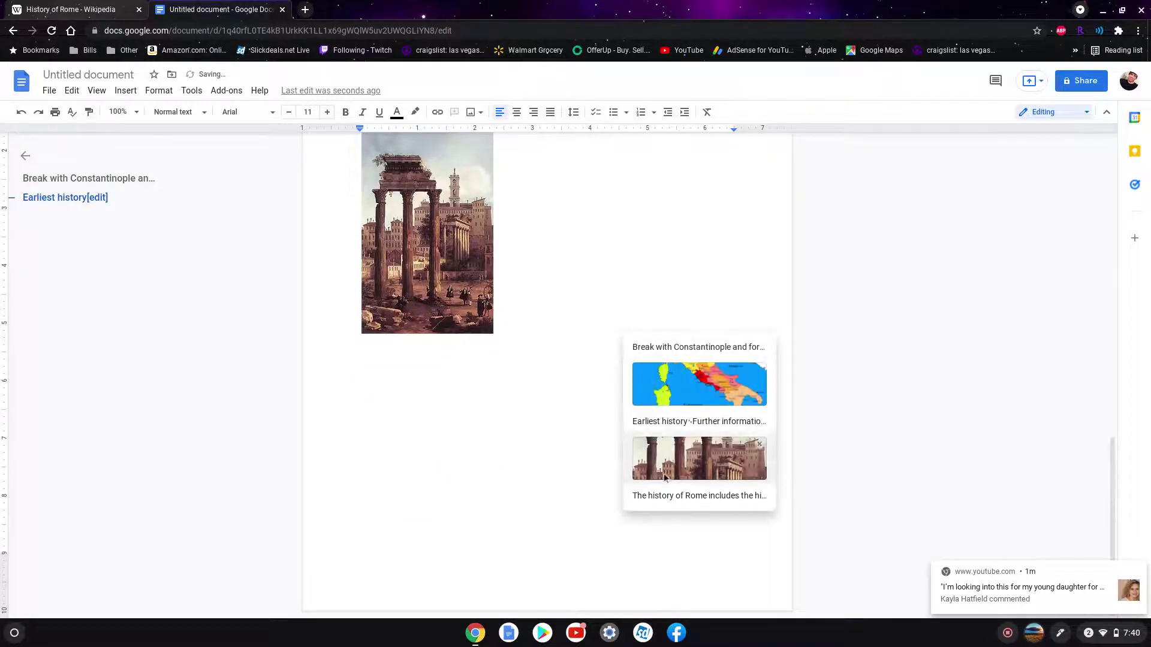
left_click(663, 497)
scroll(640, 348, "up", 10)
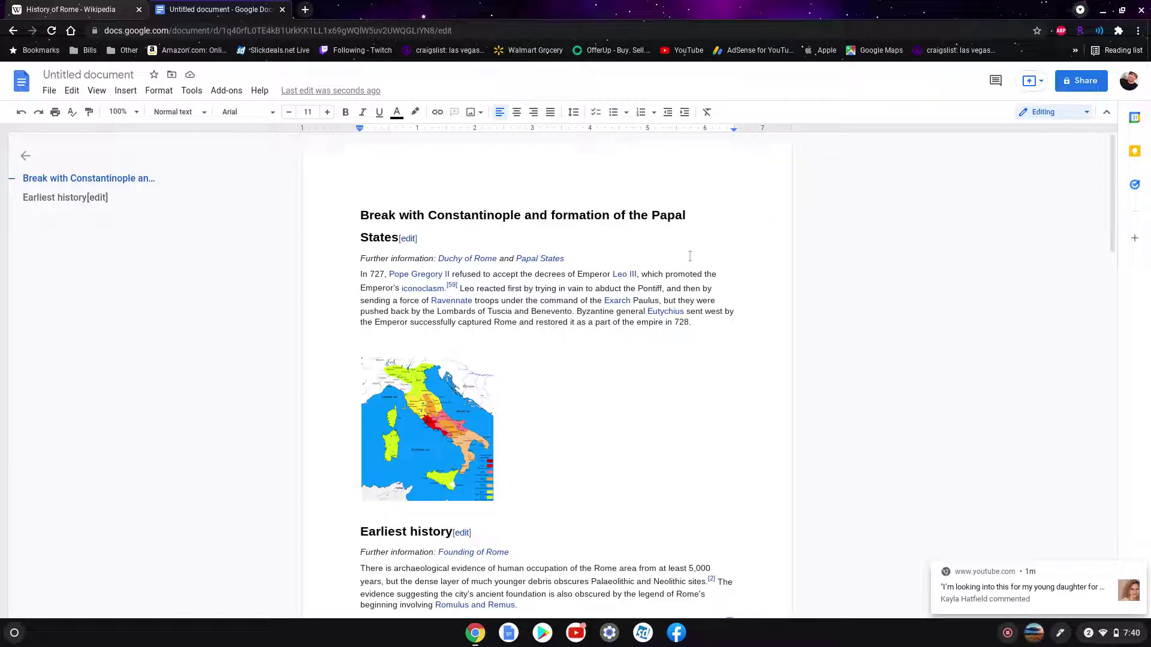
left_click(1082, 633)
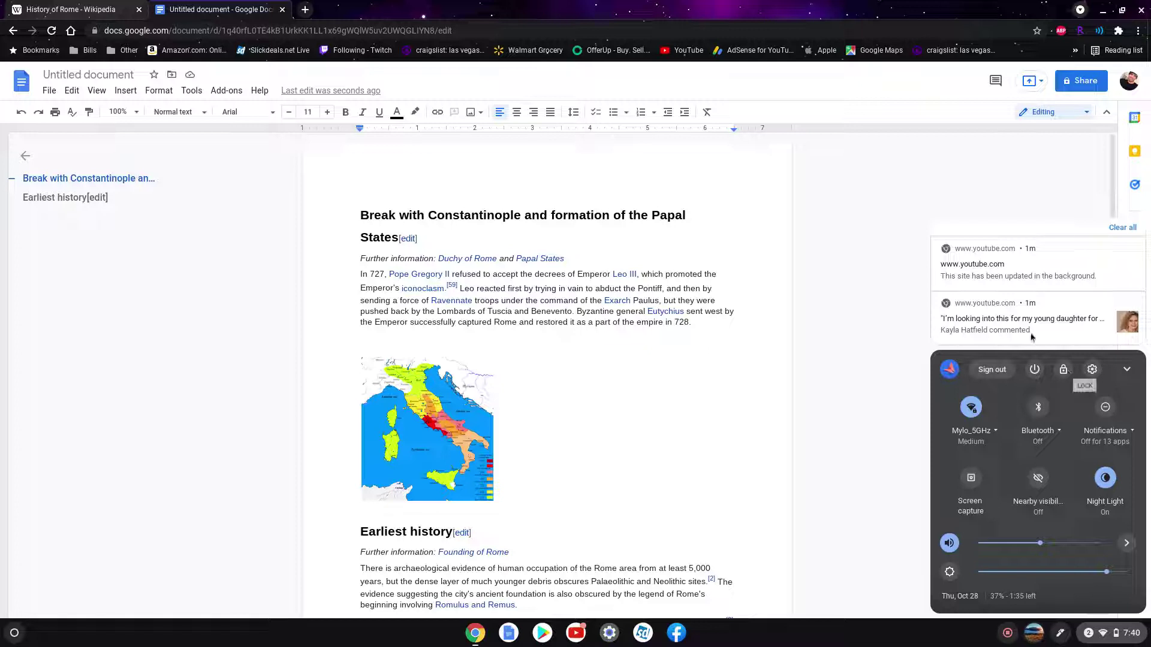
left_click(828, 196)
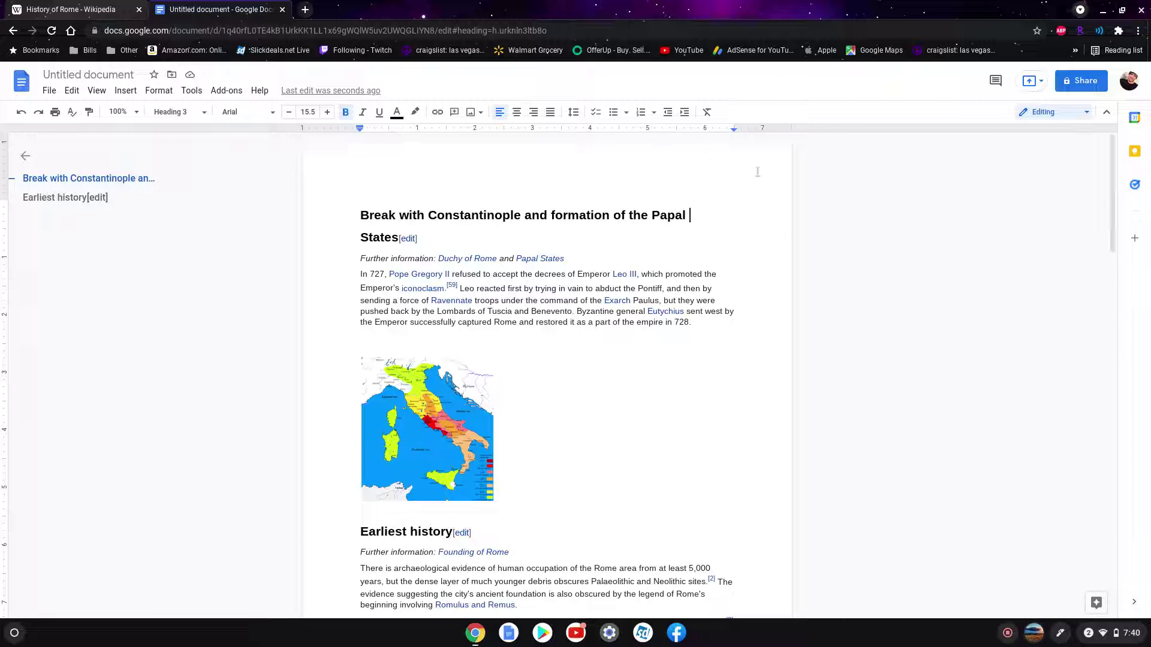
scroll(665, 354, "down", 5)
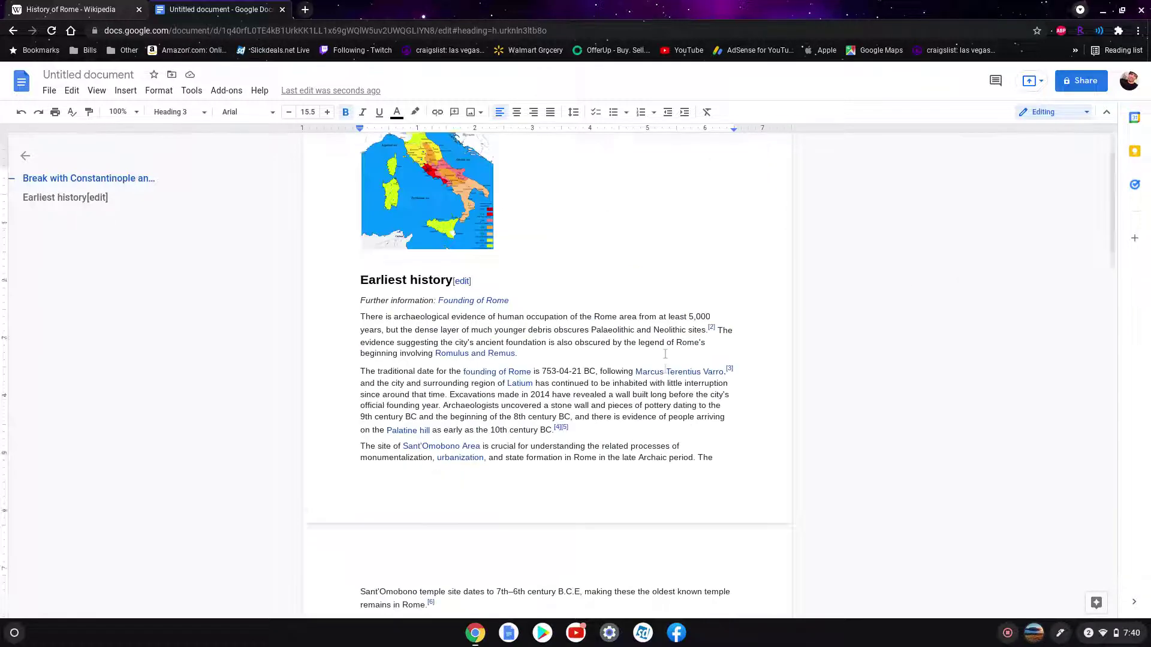
scroll(666, 354, "down", 2)
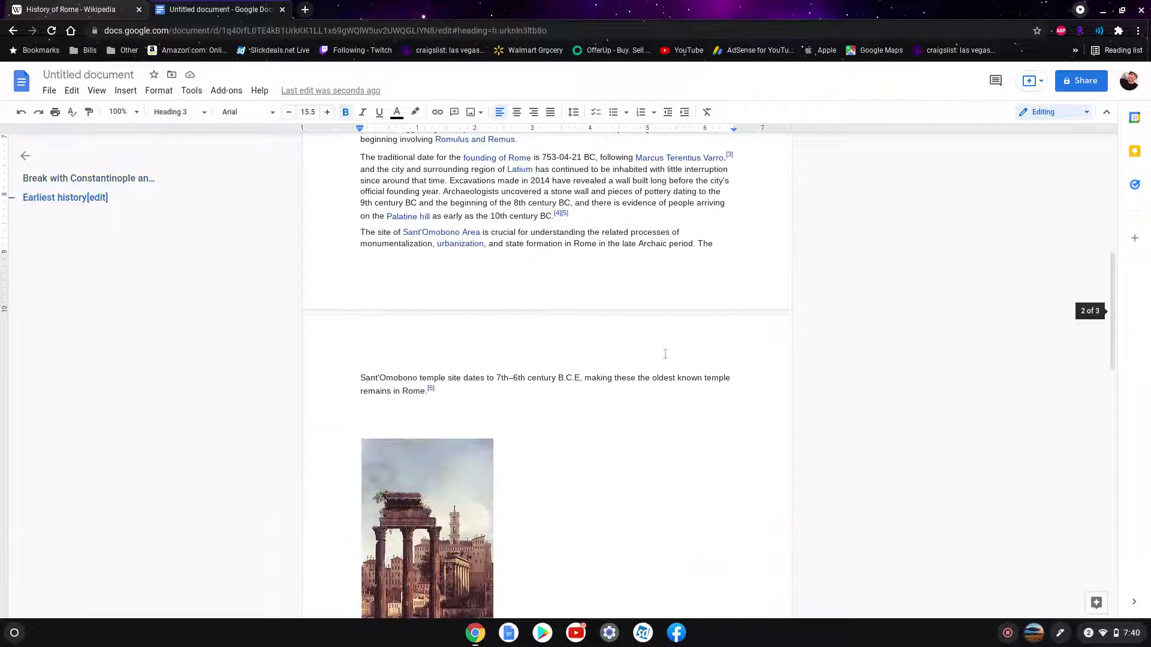